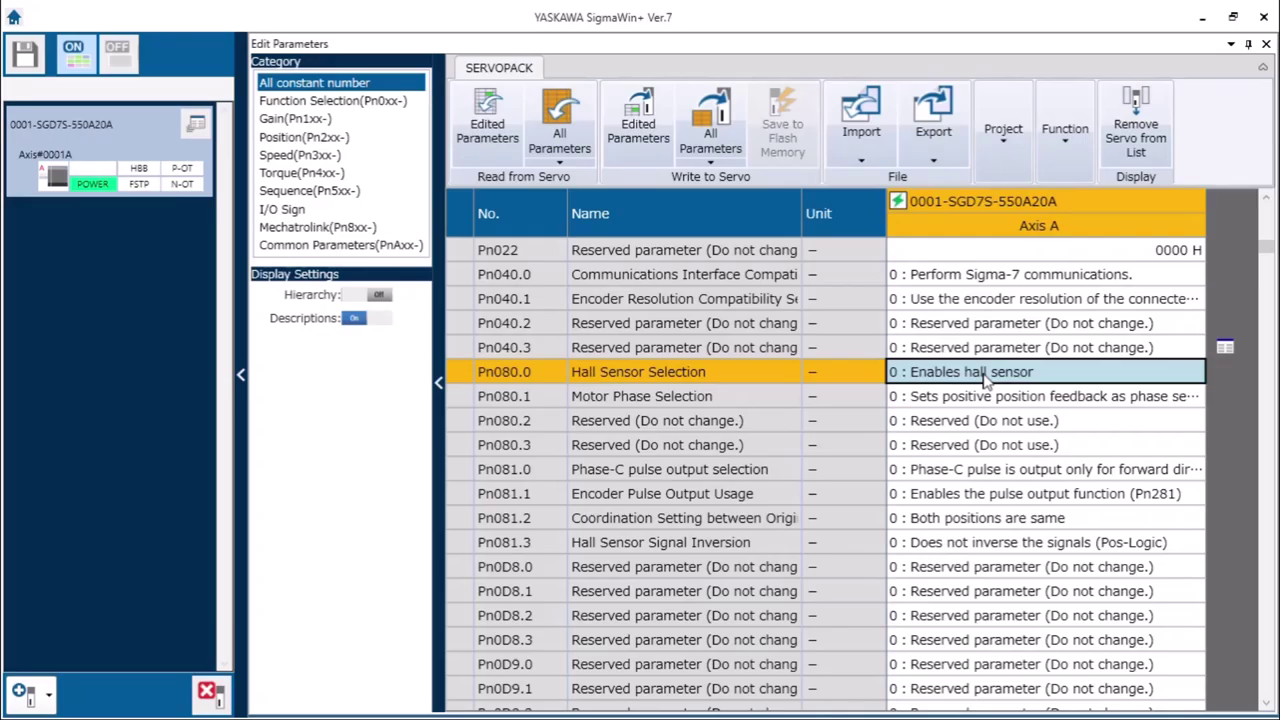
Set Pn080.0 Hall Sensor Selection to '1 : Disables hall sensor' and launch polarity detection
left_click(985, 372)
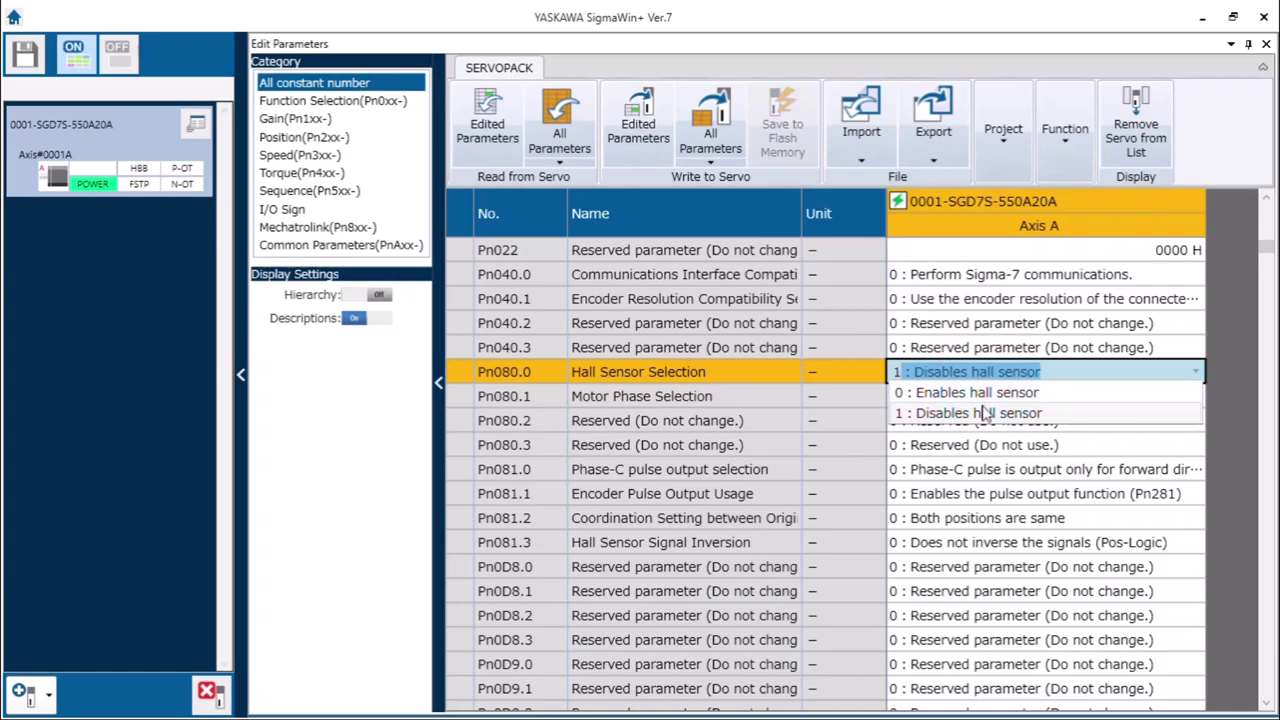
left_click(983, 412)
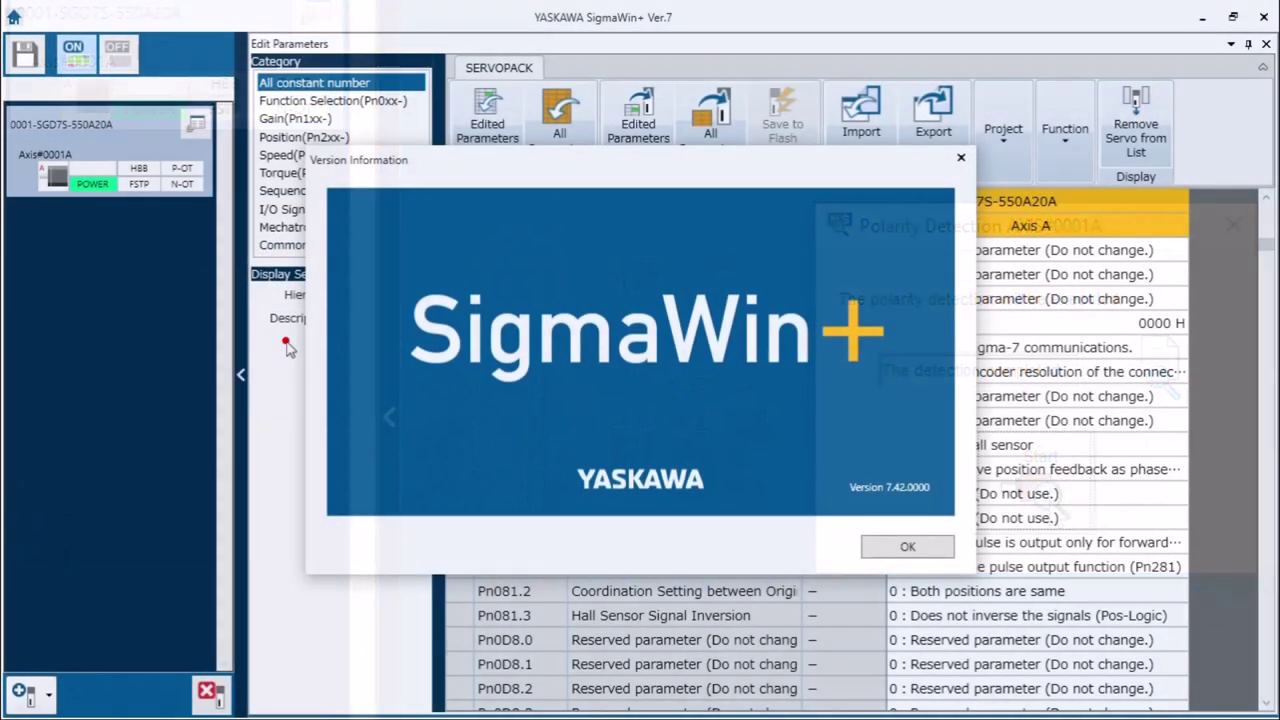
left_click(287, 340)
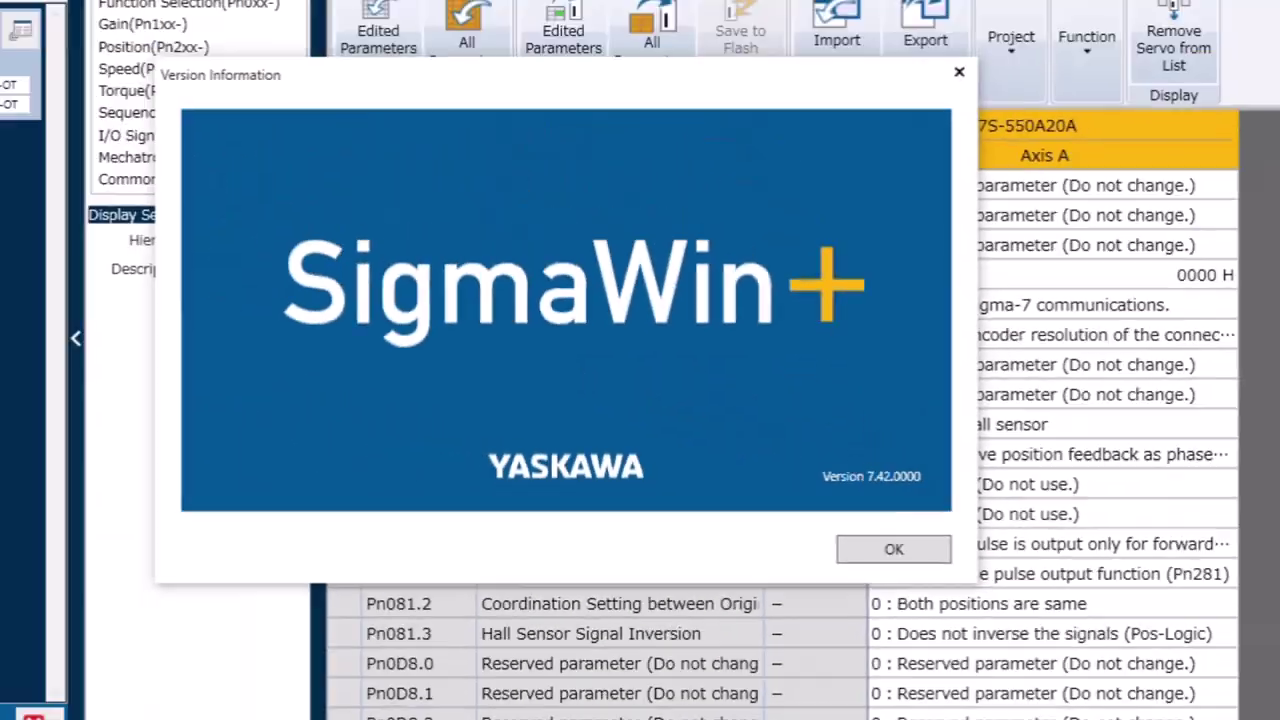
Dismiss the Version Information dialog to return to the axis A parameter list
left_click(760, 573)
Compare axis A parameters with defaults, listing differences such as Pn001.0, Pn10B.0 and Pn170.0
left_click(1085, 160)
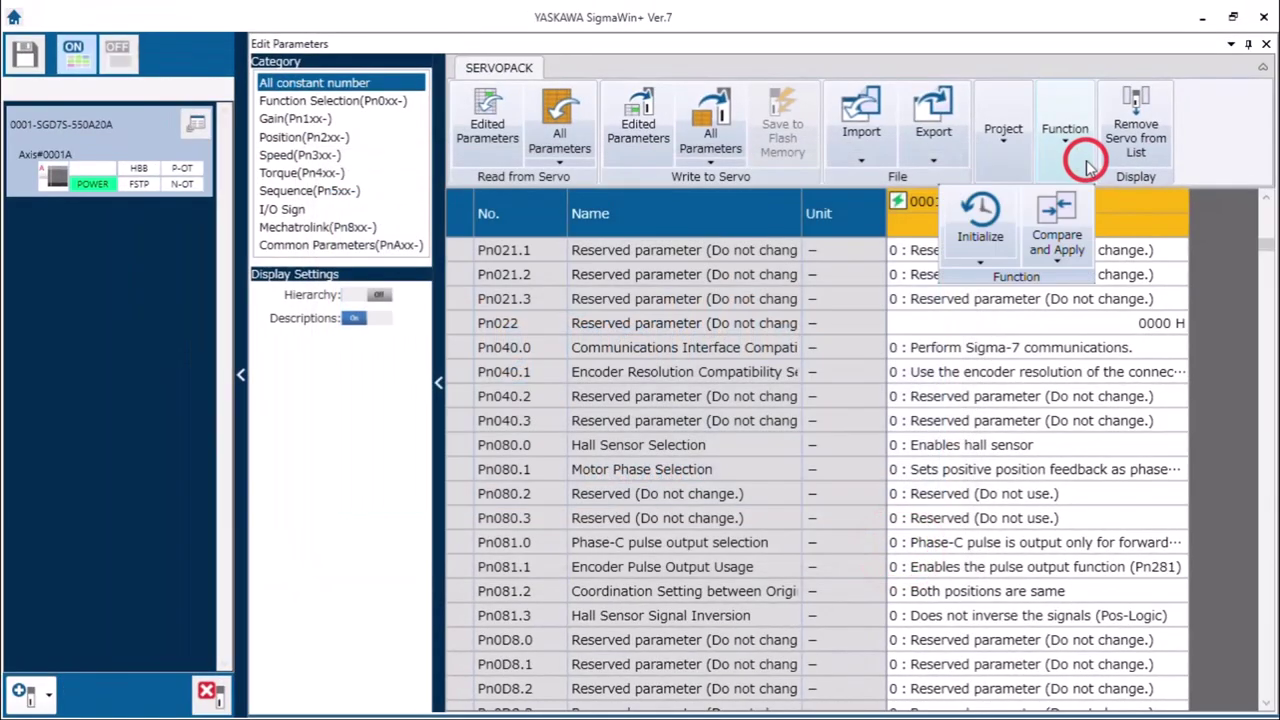
left_click(1058, 236)
left_click(1003, 299)
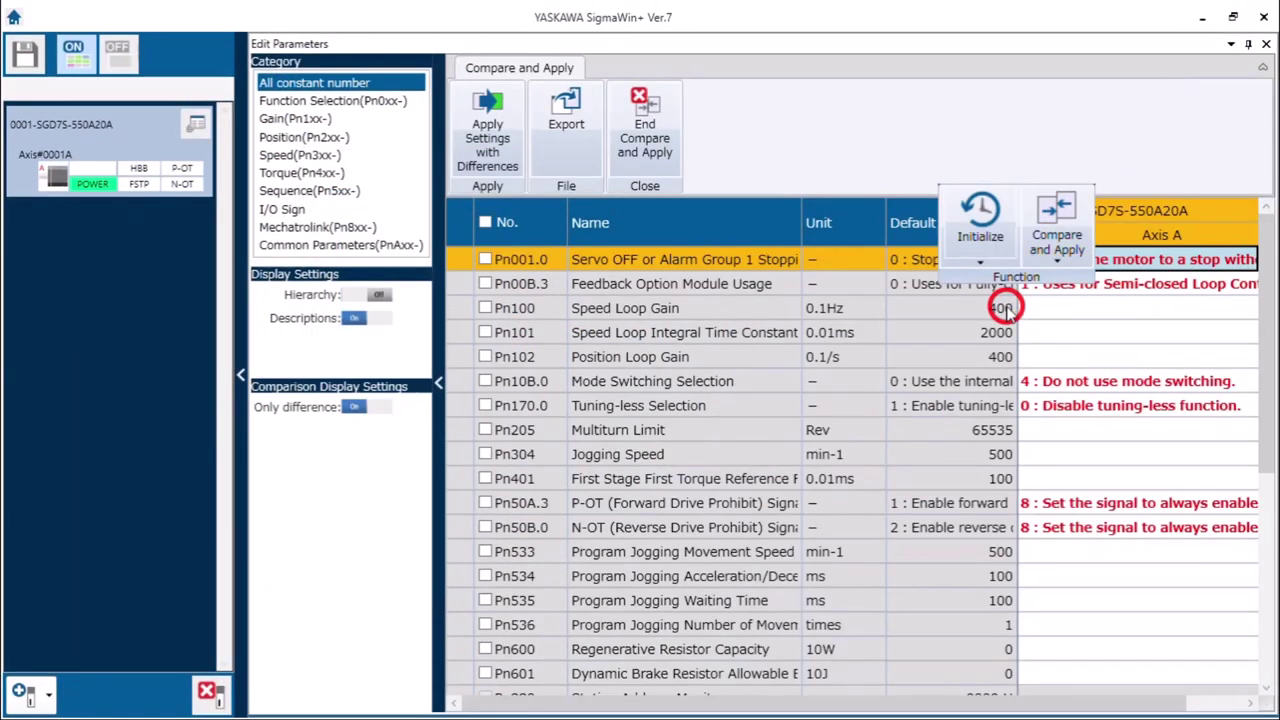
left_click(1064, 504)
left_click(1100, 650)
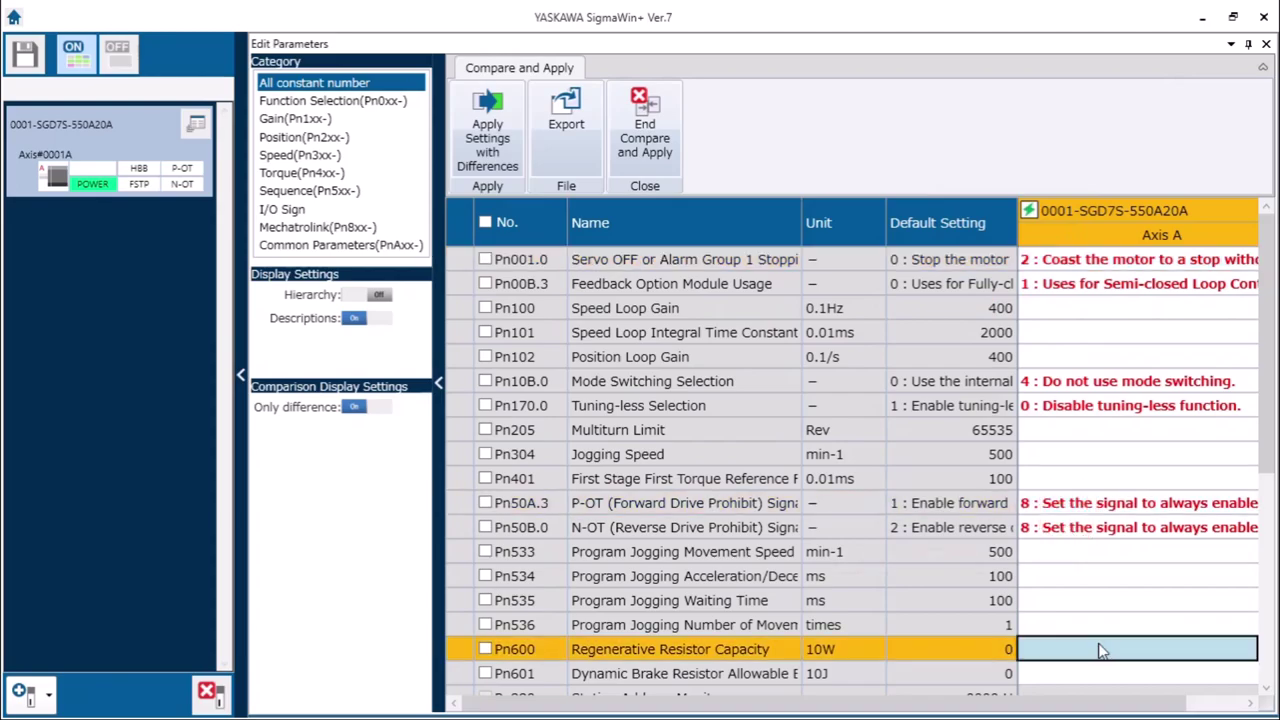
left_click(450, 698)
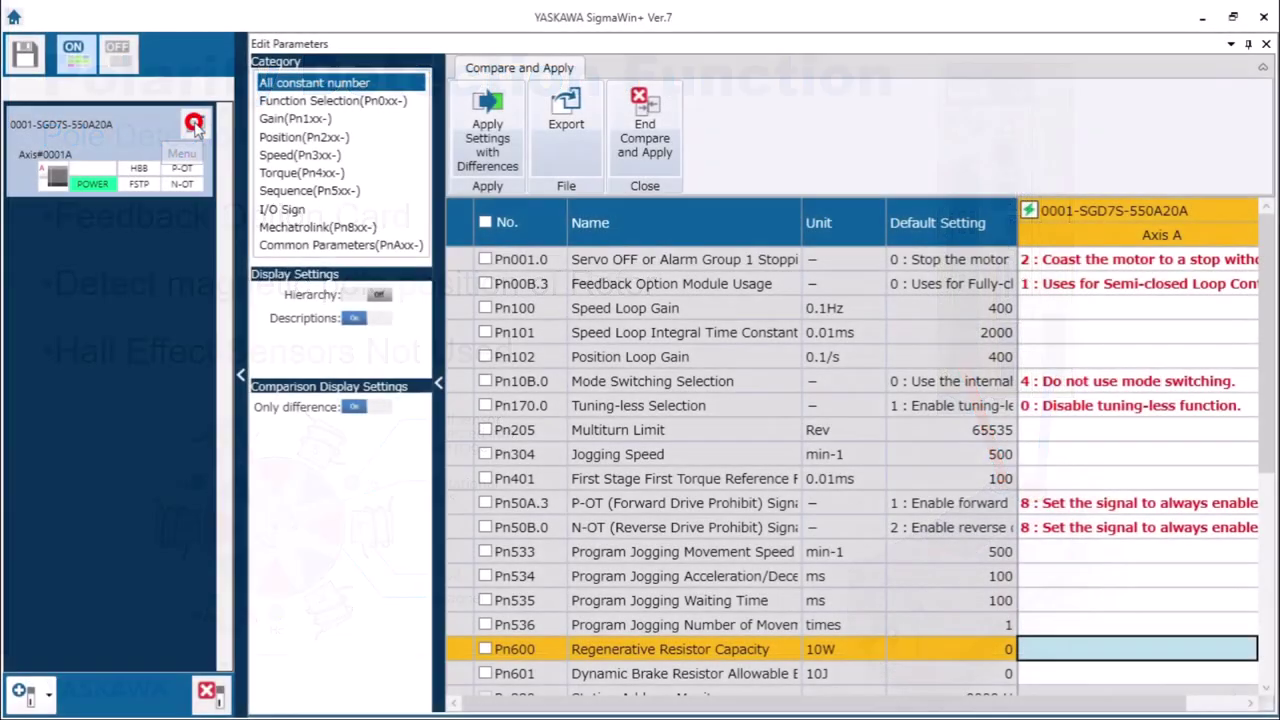
Check the greyed-out Polarity detection item under Encoder Setting in the axis menu, then close the menu
left_click(186, 122)
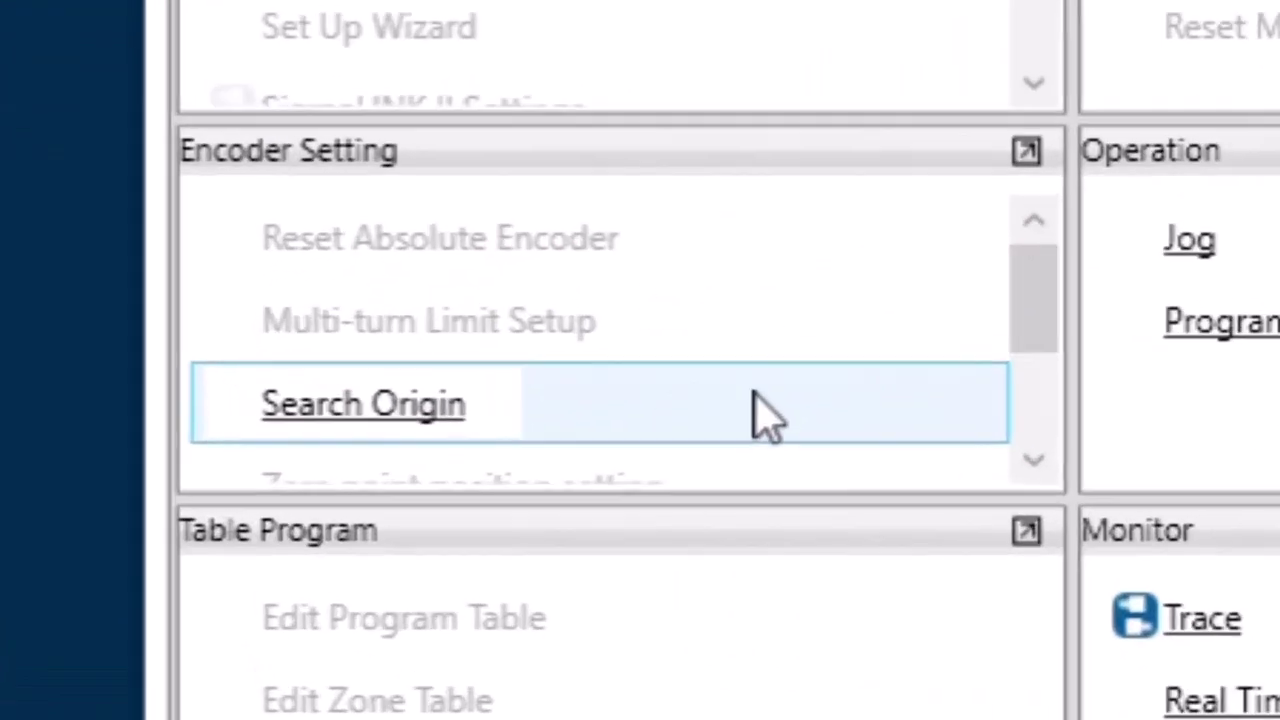
scroll(390, 491, "down", 1)
left_click(372, 416)
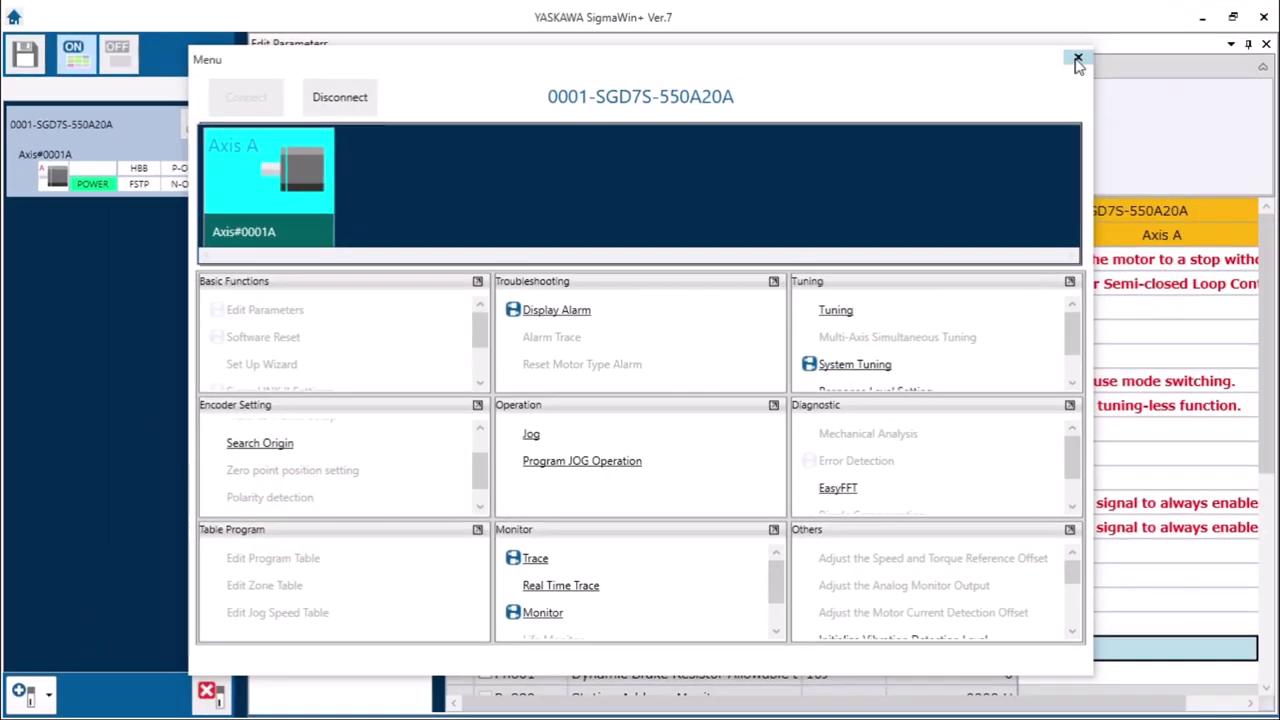
left_click(1076, 54)
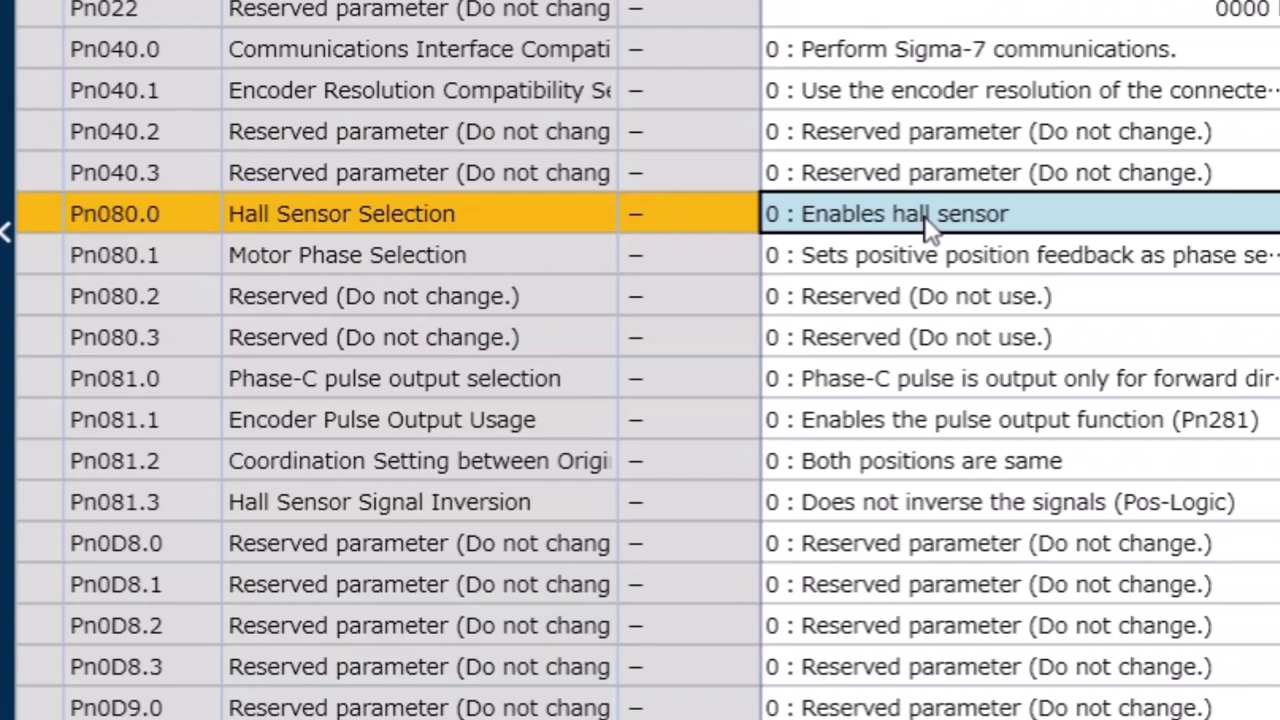
Write Pn080.0 = '1 : Disables hall sensor' to the servo and acknowledge the power-cycle notice
left_click(928, 222)
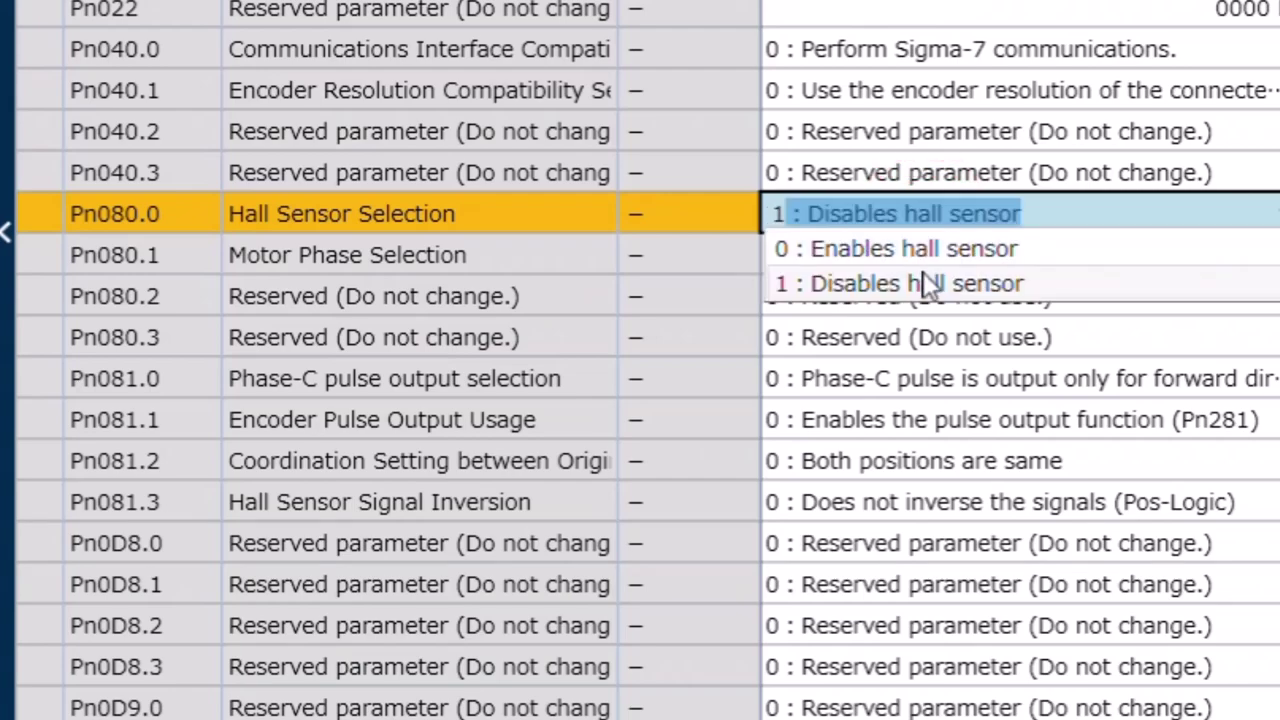
left_click(924, 280)
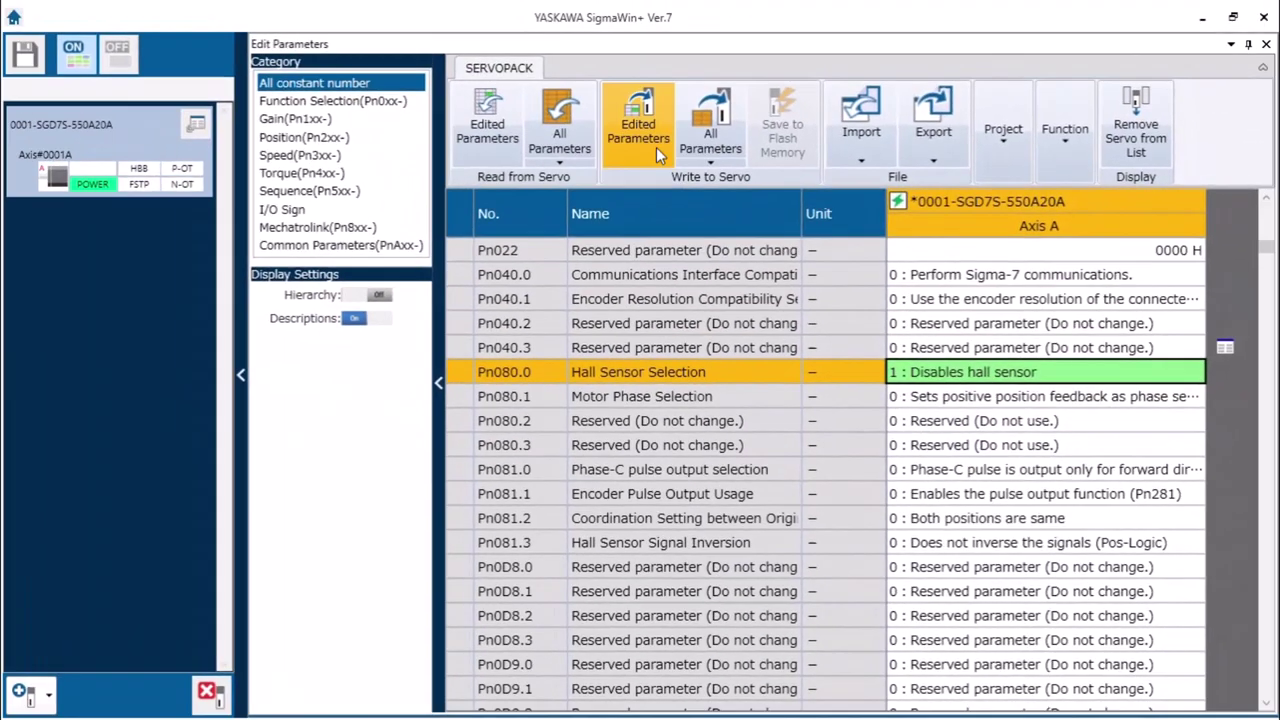
left_click(652, 140)
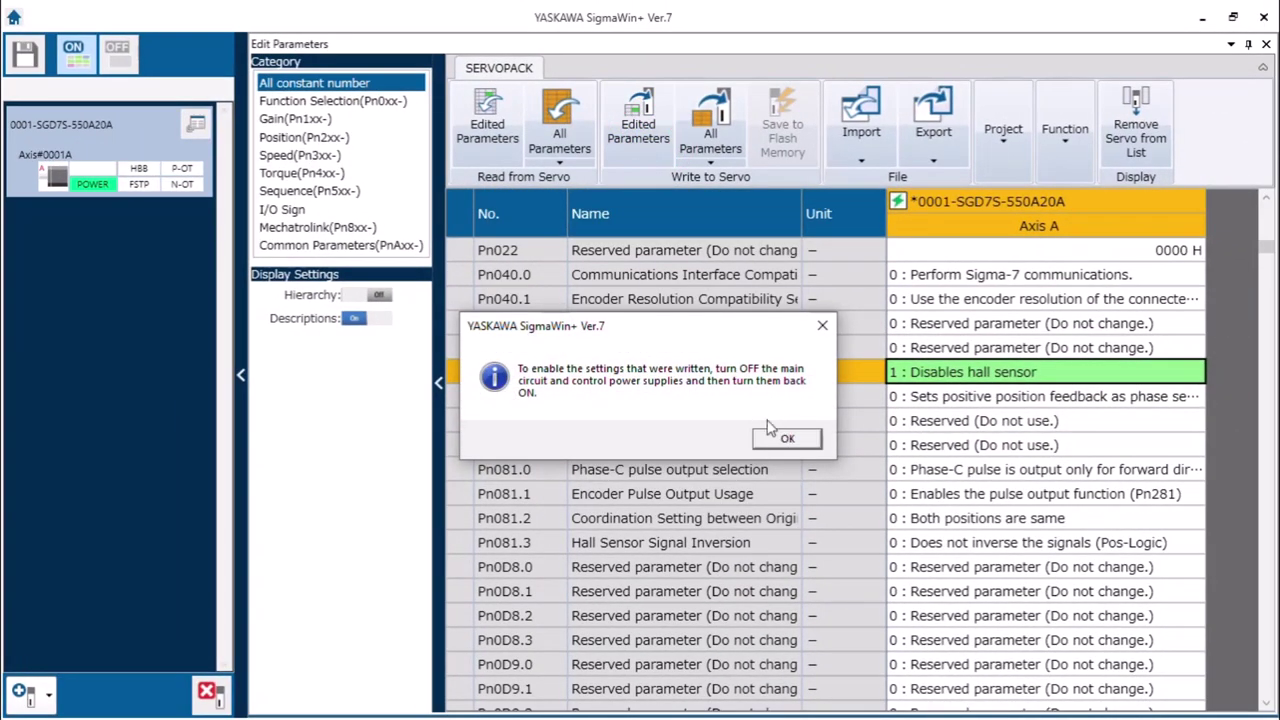
left_click(727, 372)
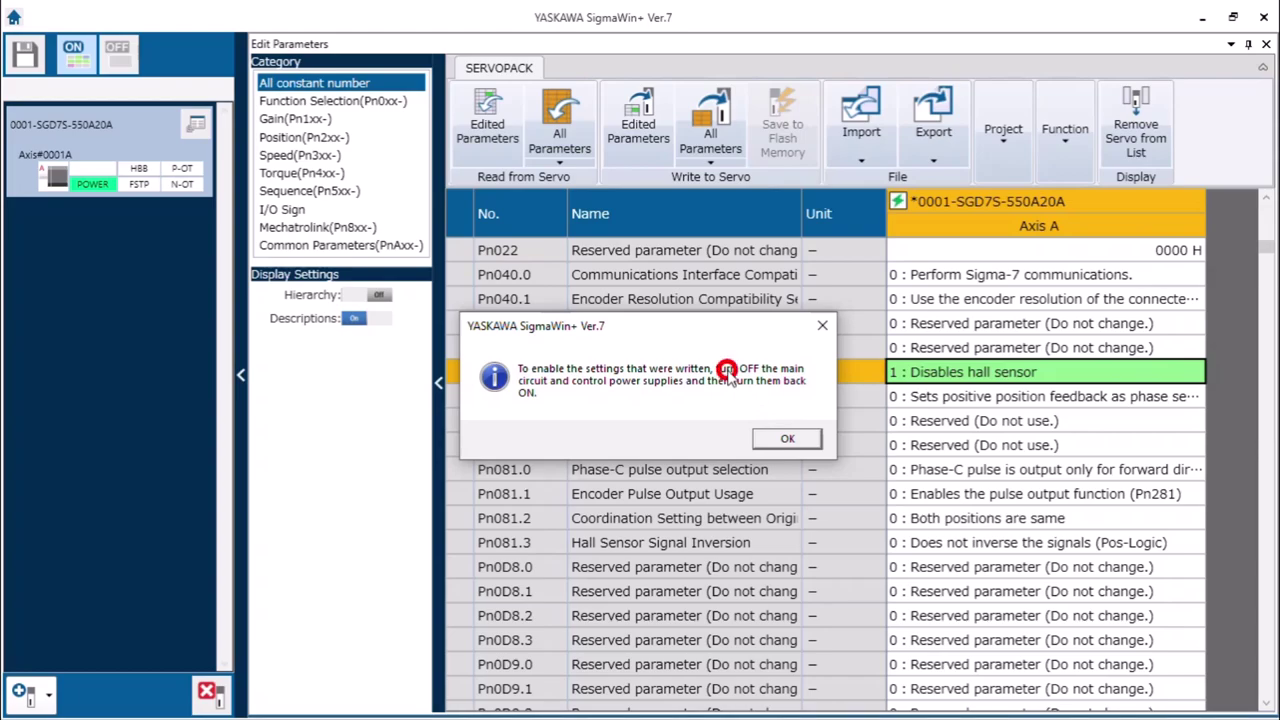
left_click(797, 443)
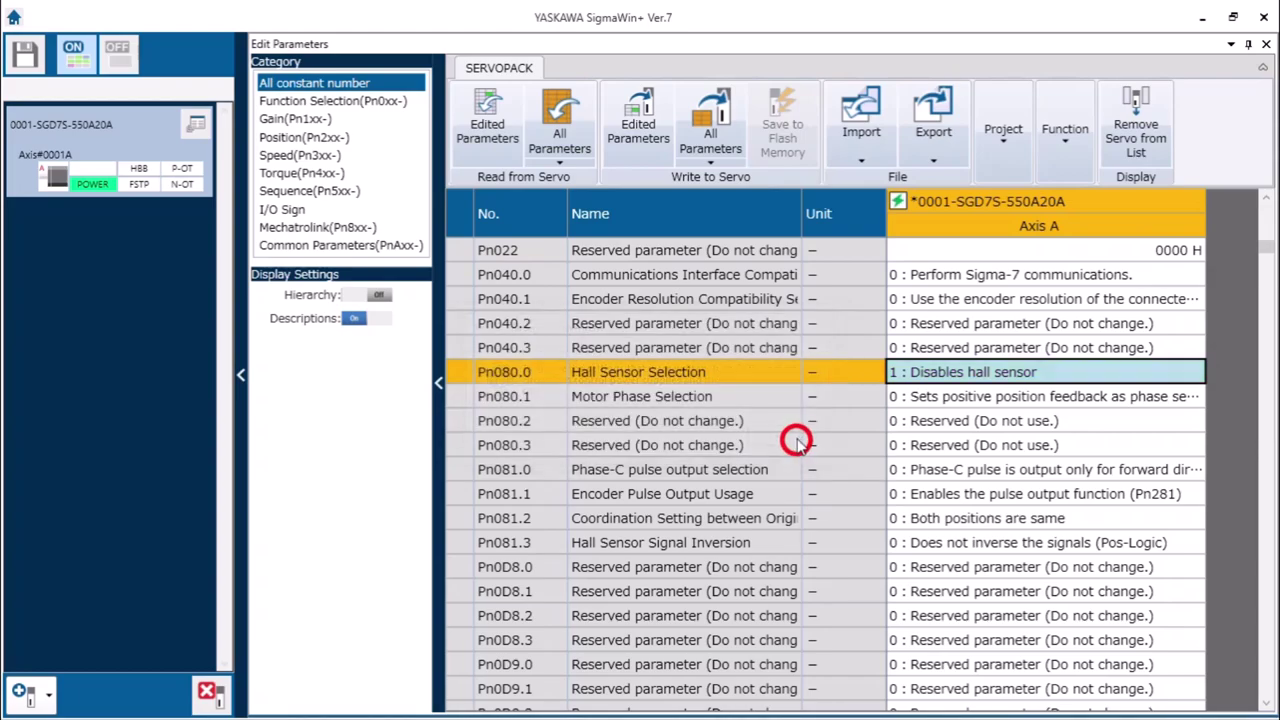
Close the parameter editor without saving to the project, then run a software reset on the servopack
left_click(1265, 45)
left_click(680, 465)
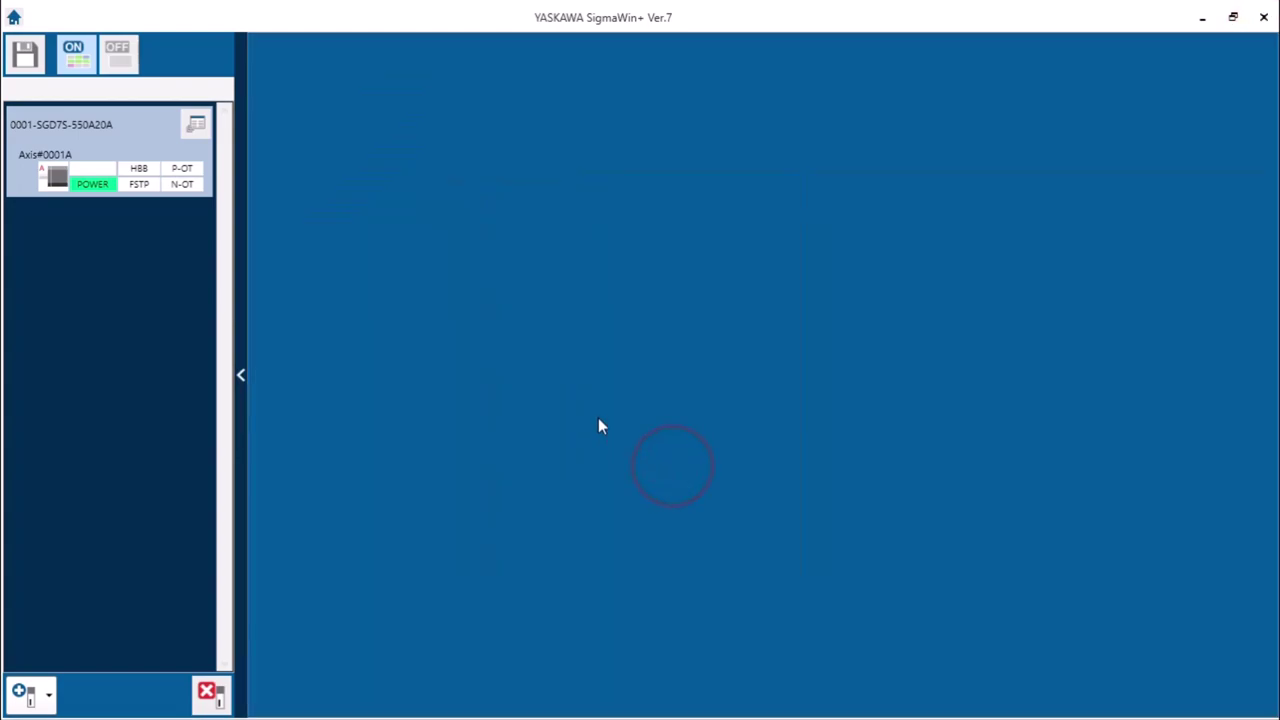
left_click(196, 124)
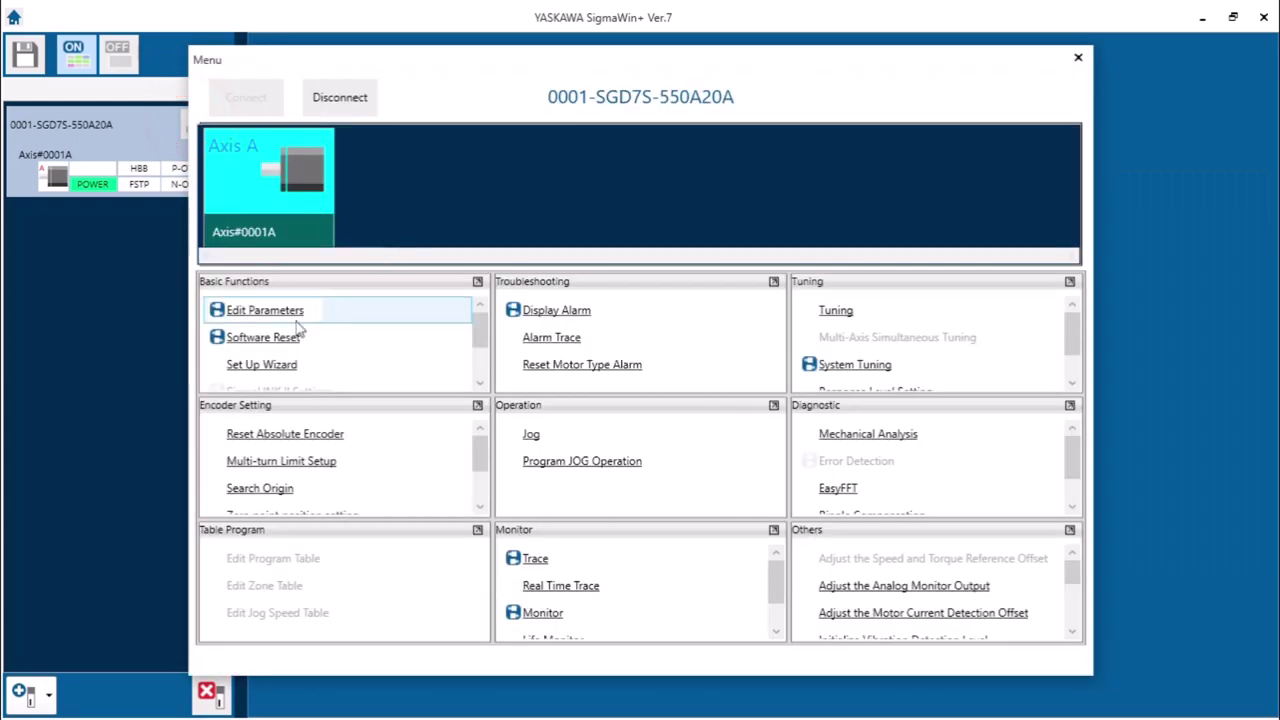
left_click(287, 340)
left_click(577, 466)
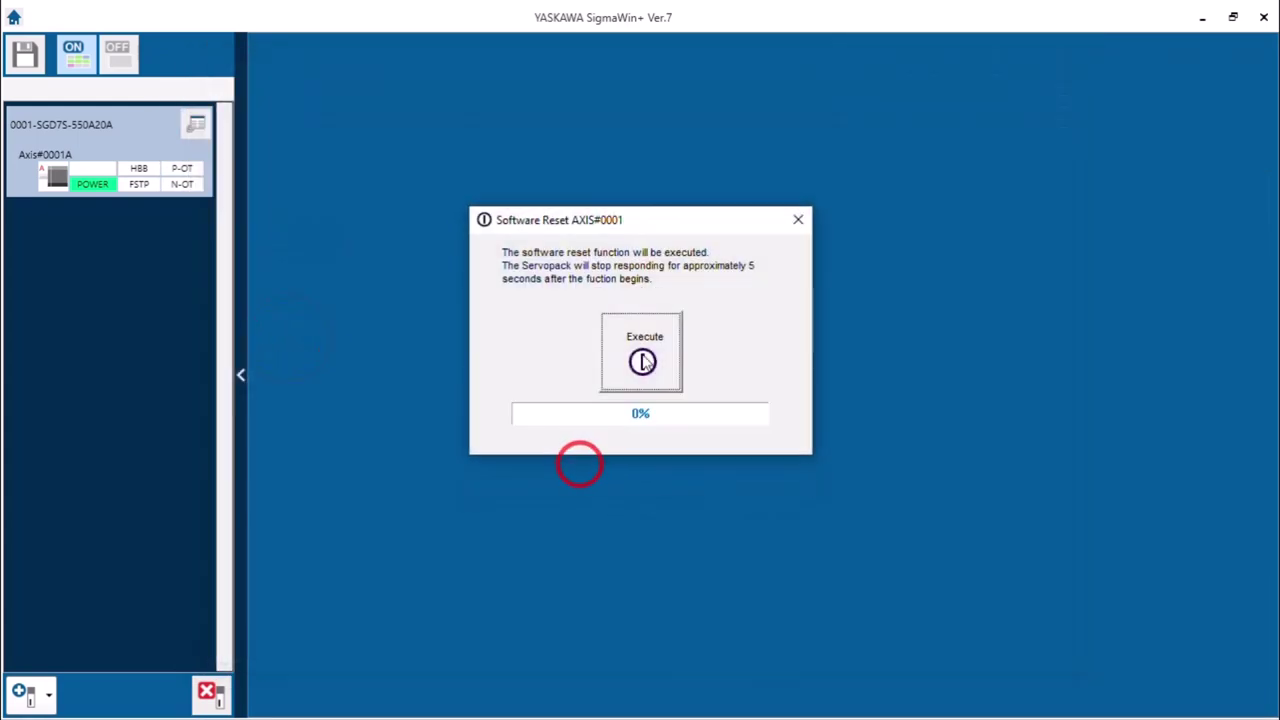
left_click(640, 354)
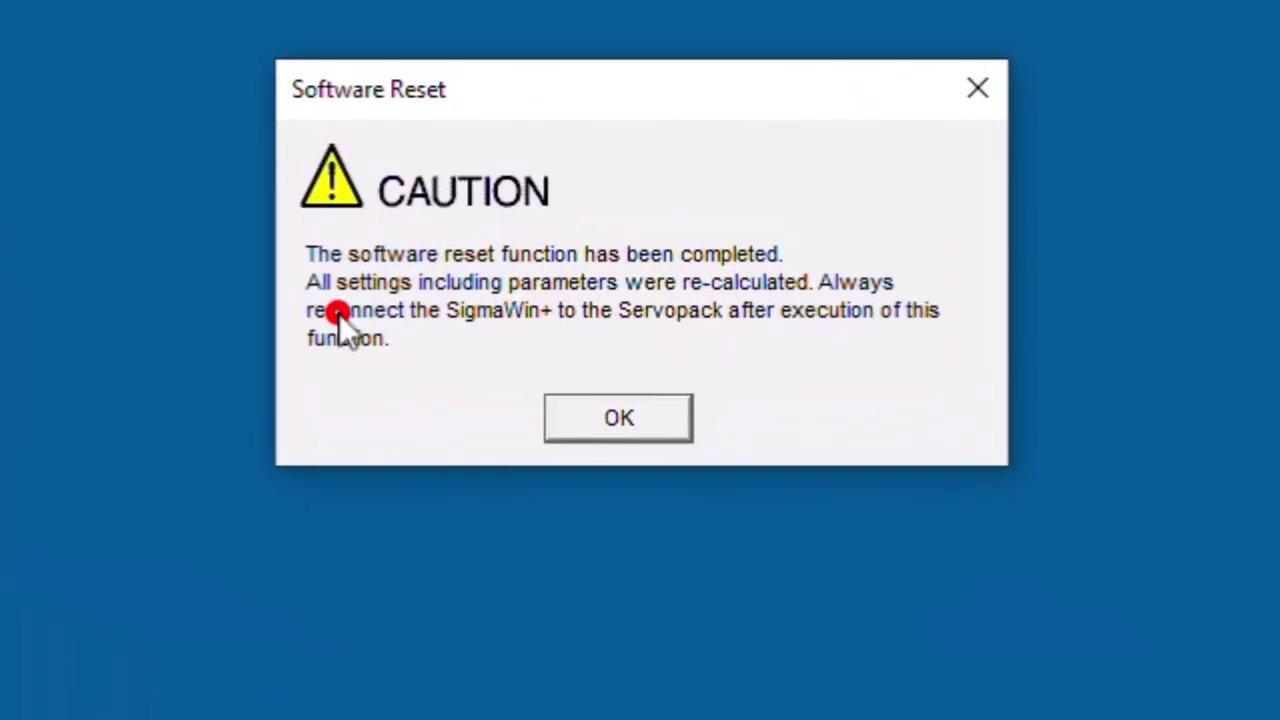
left_click(490, 332)
Dismiss the reset-complete notice, then disconnect from and reconnect to the SERVOPACK
left_click(659, 427)
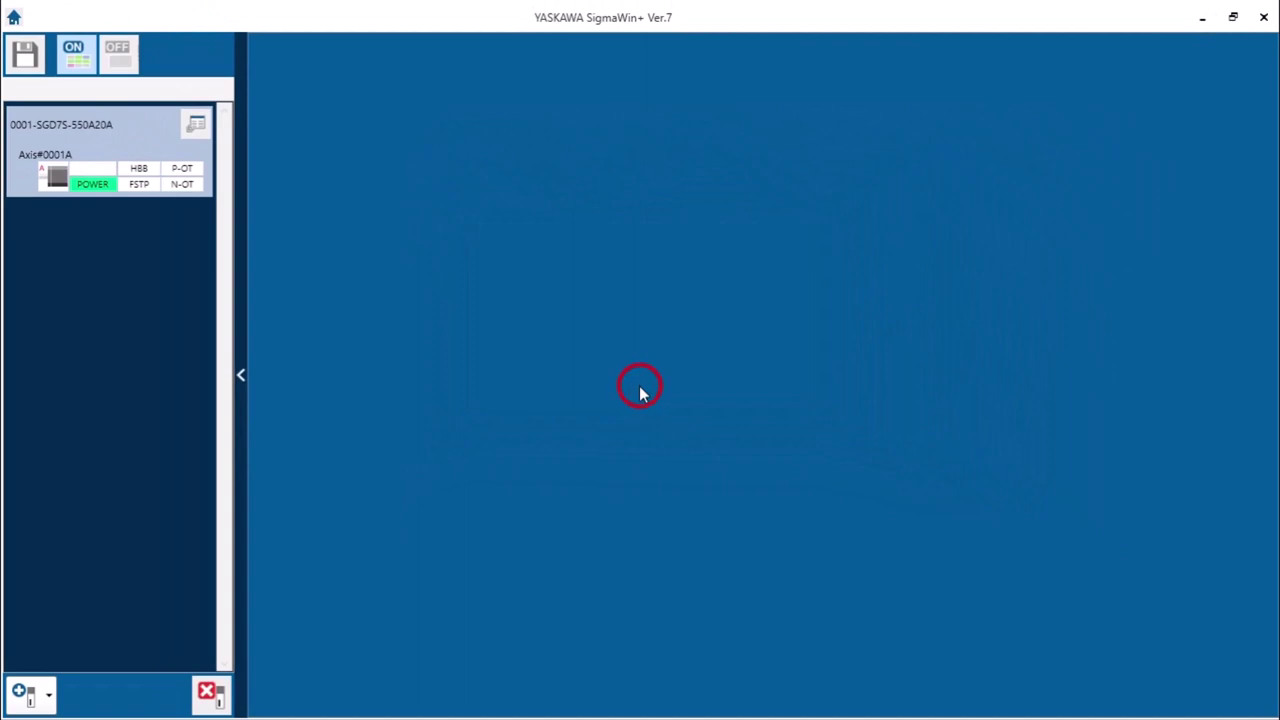
left_click(198, 121)
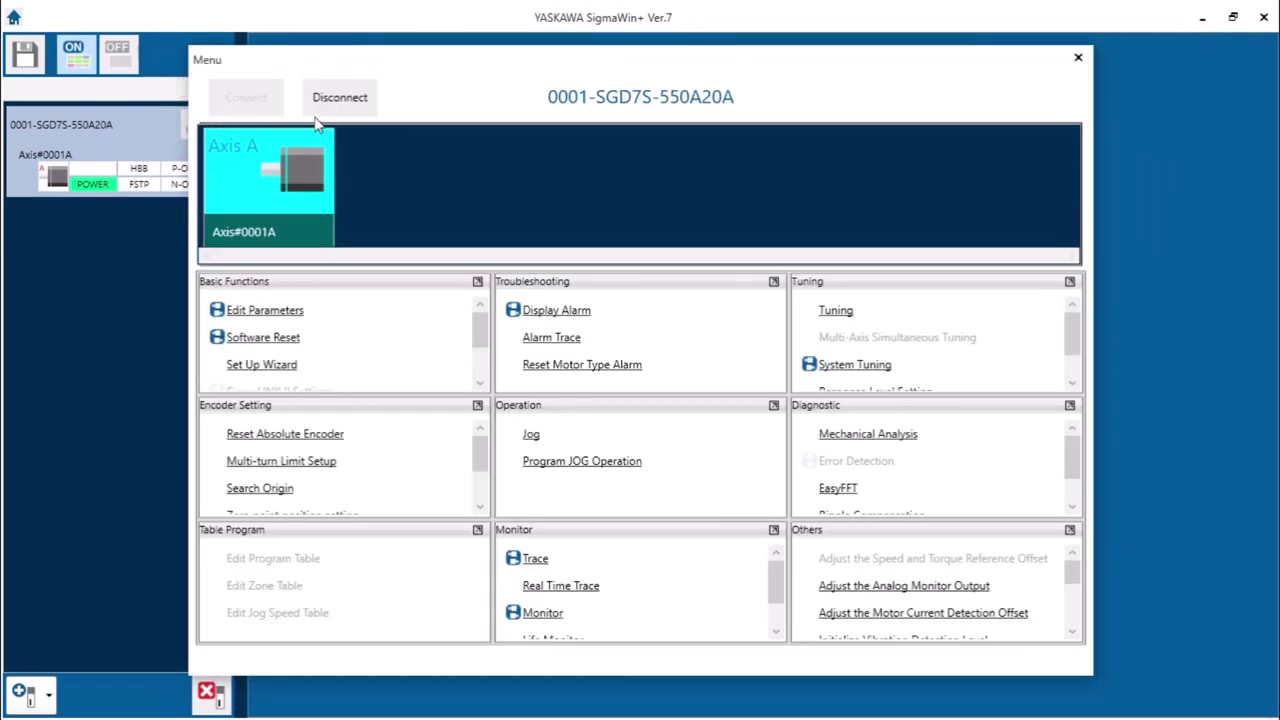
left_click(340, 97)
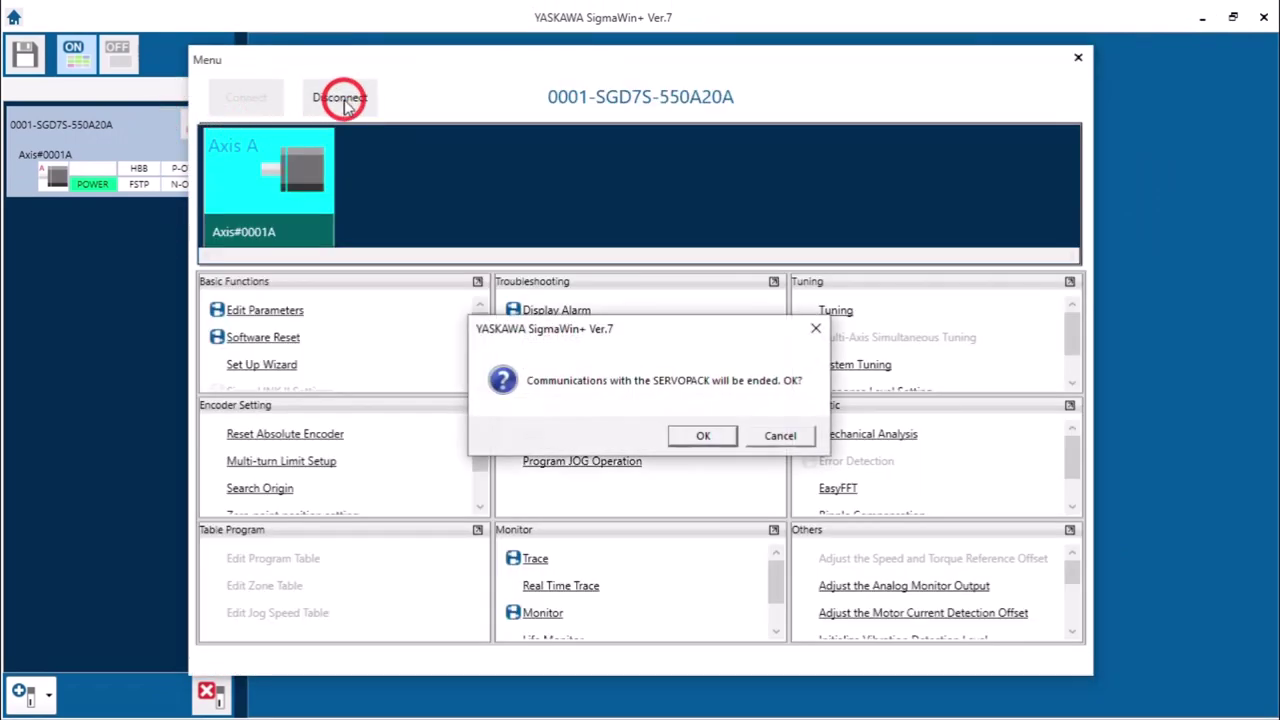
left_click(700, 434)
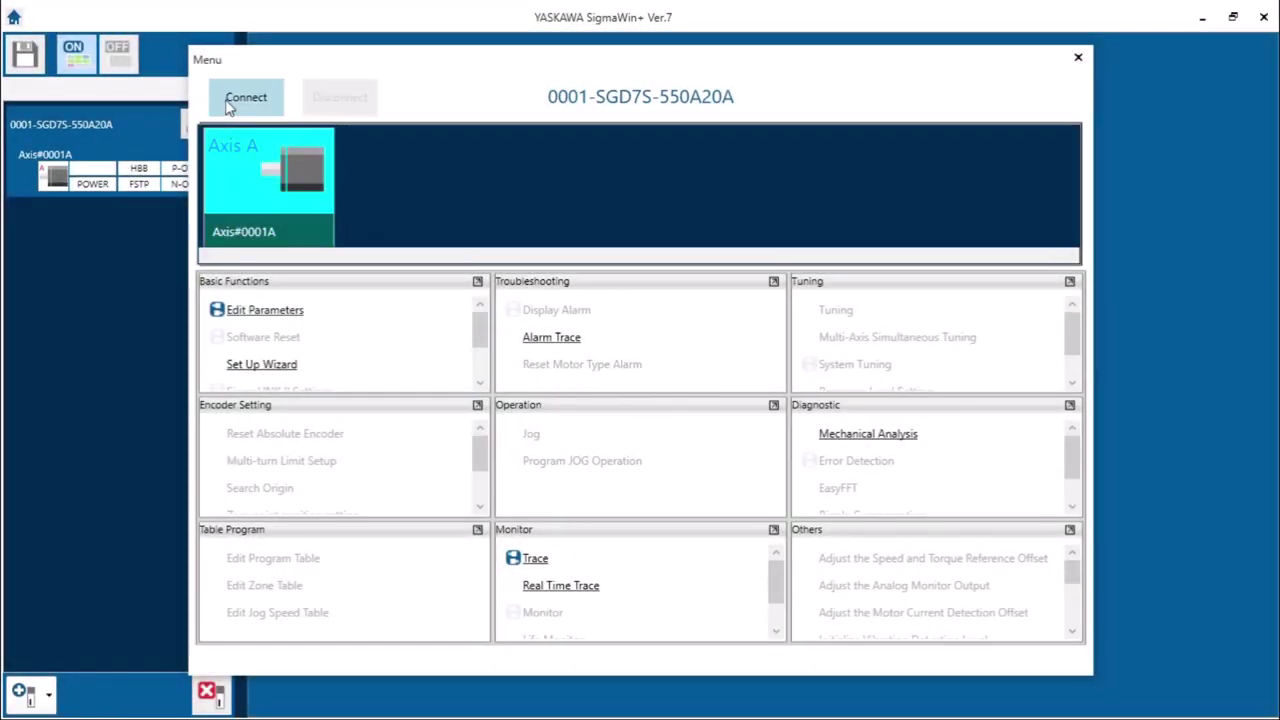
left_click(235, 98)
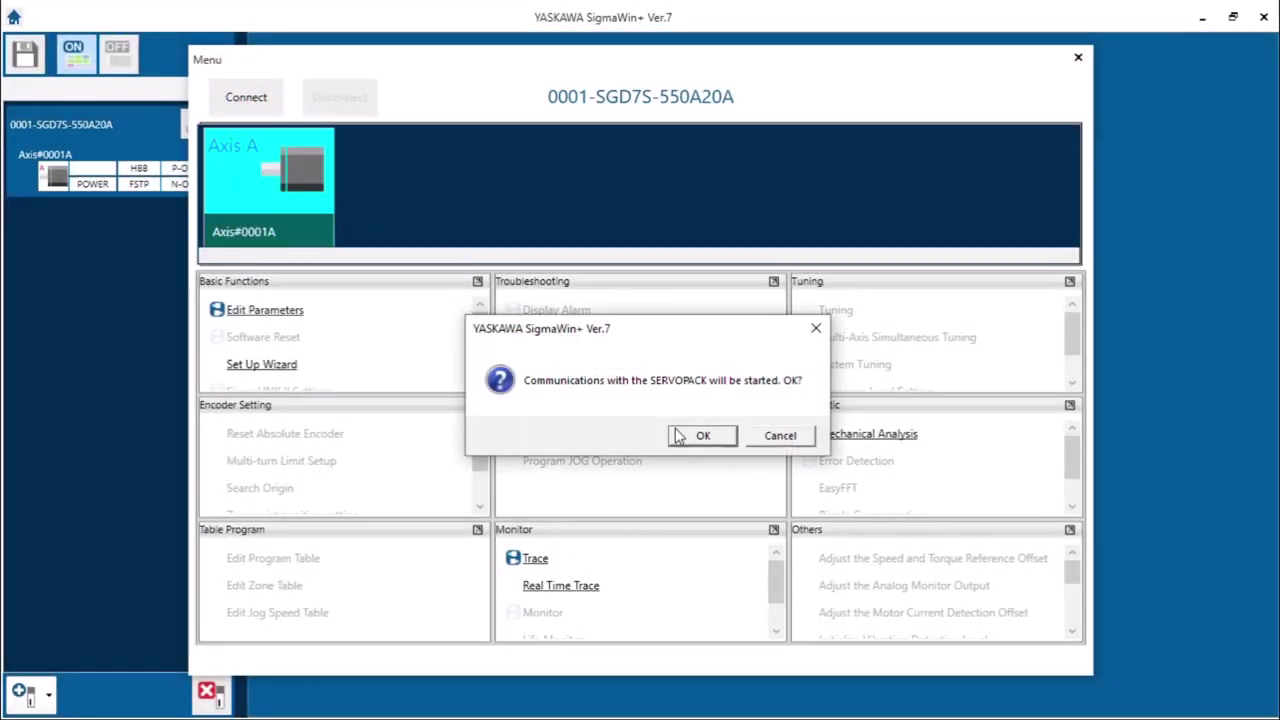
left_click(701, 434)
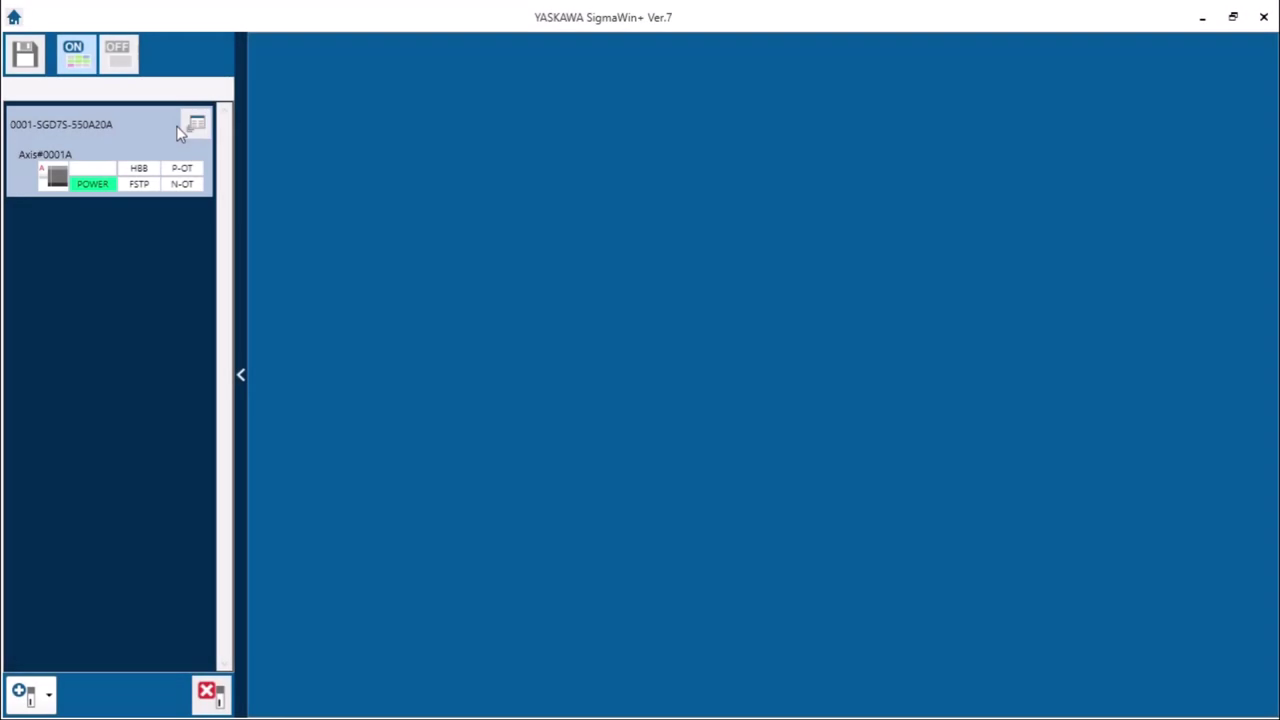
Run Polarity detection for axis 0001A from Encoder Setting and close its window once complete
left_click(194, 124)
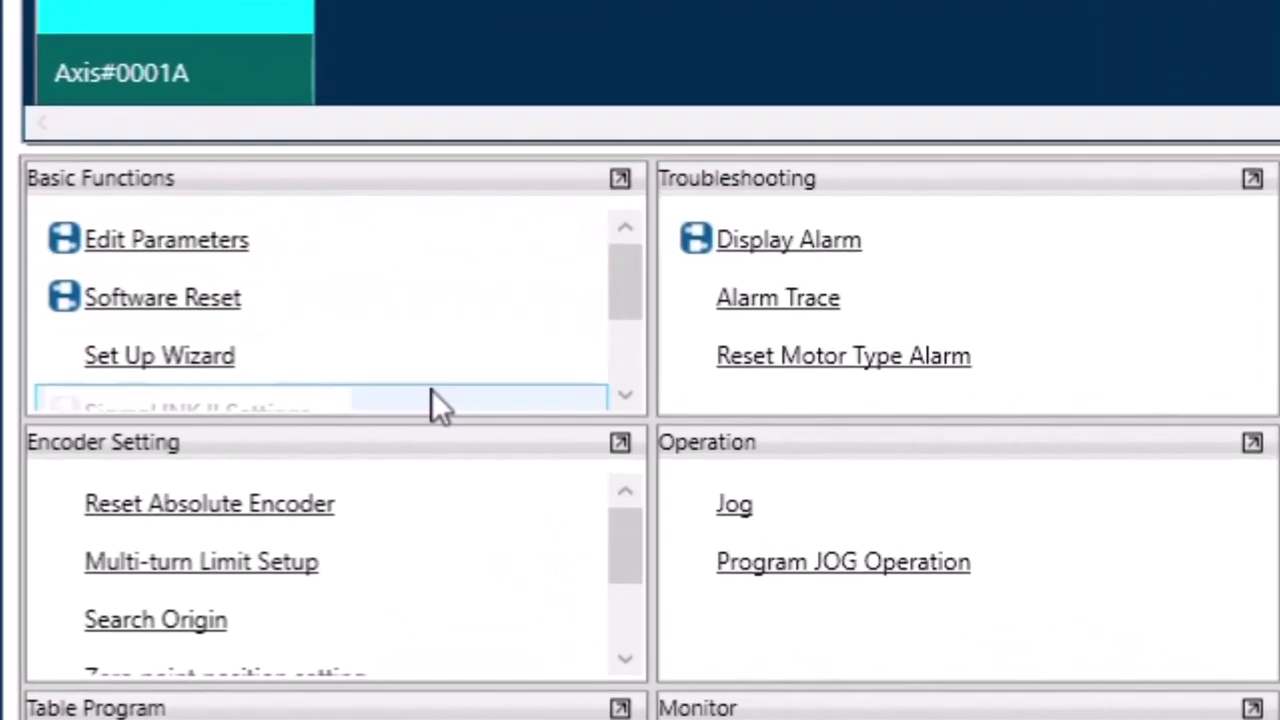
left_click_drag(636, 523, 635, 591)
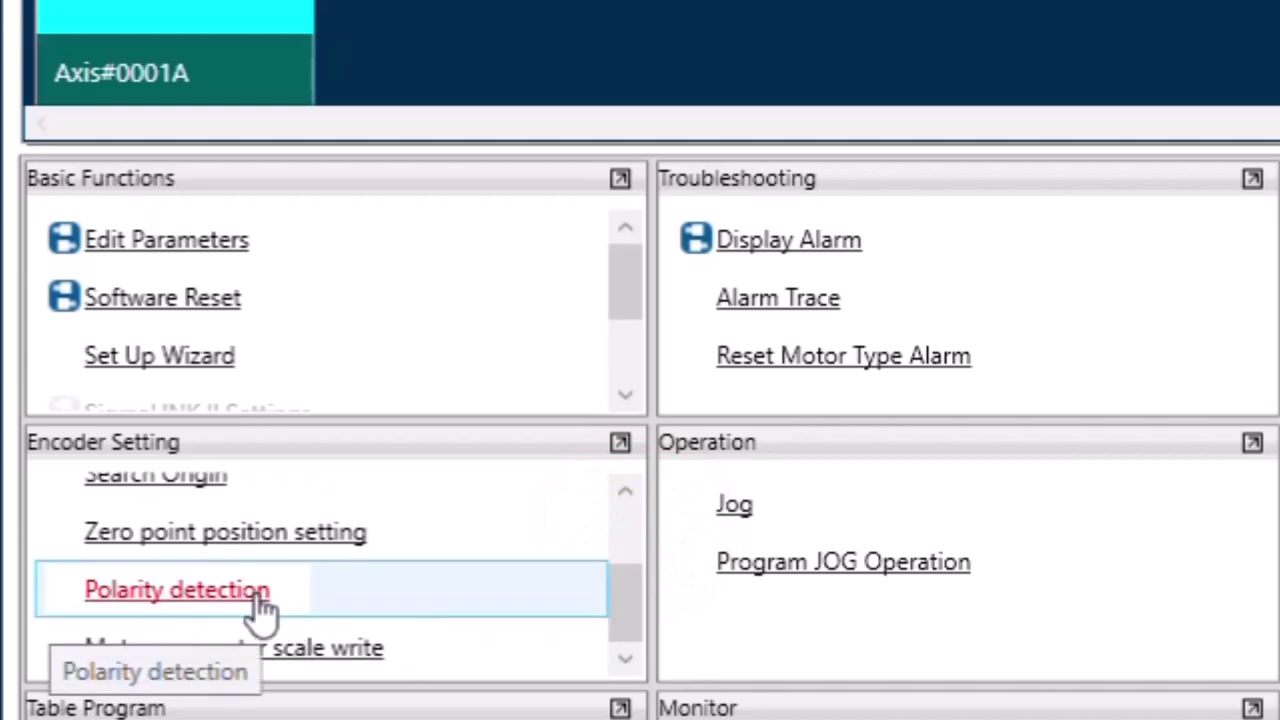
left_click(228, 597)
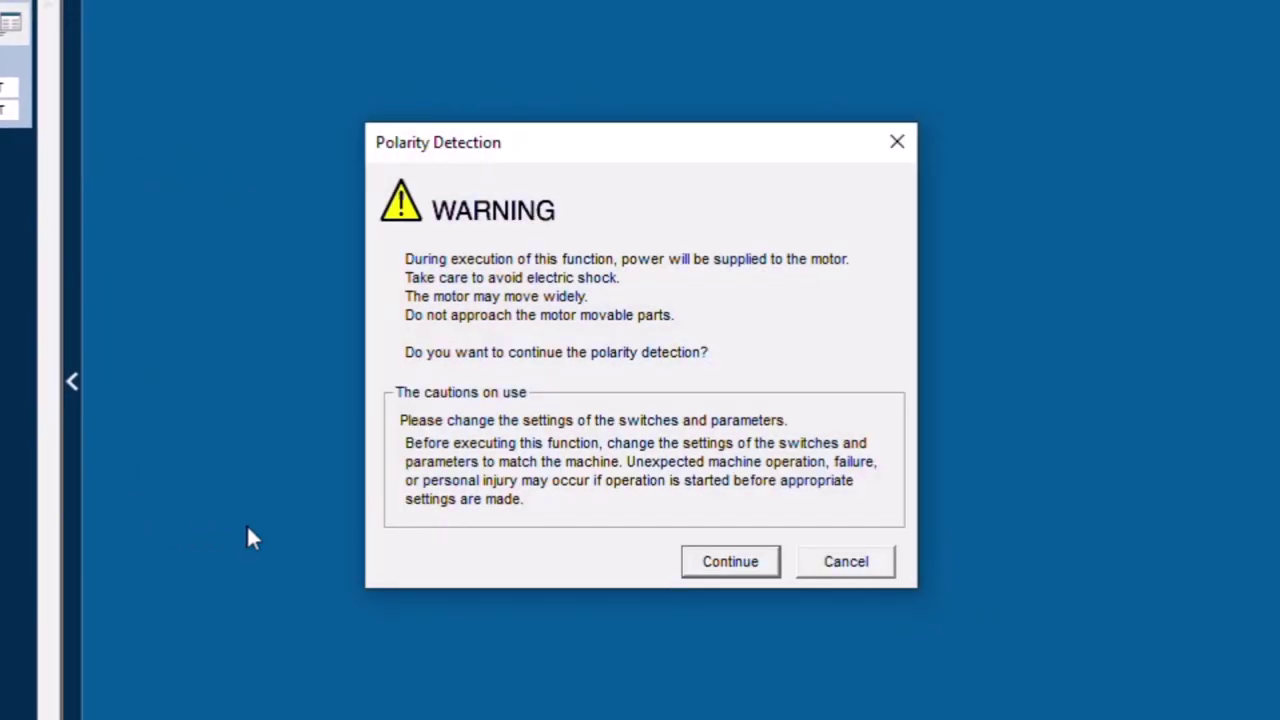
left_click(735, 562)
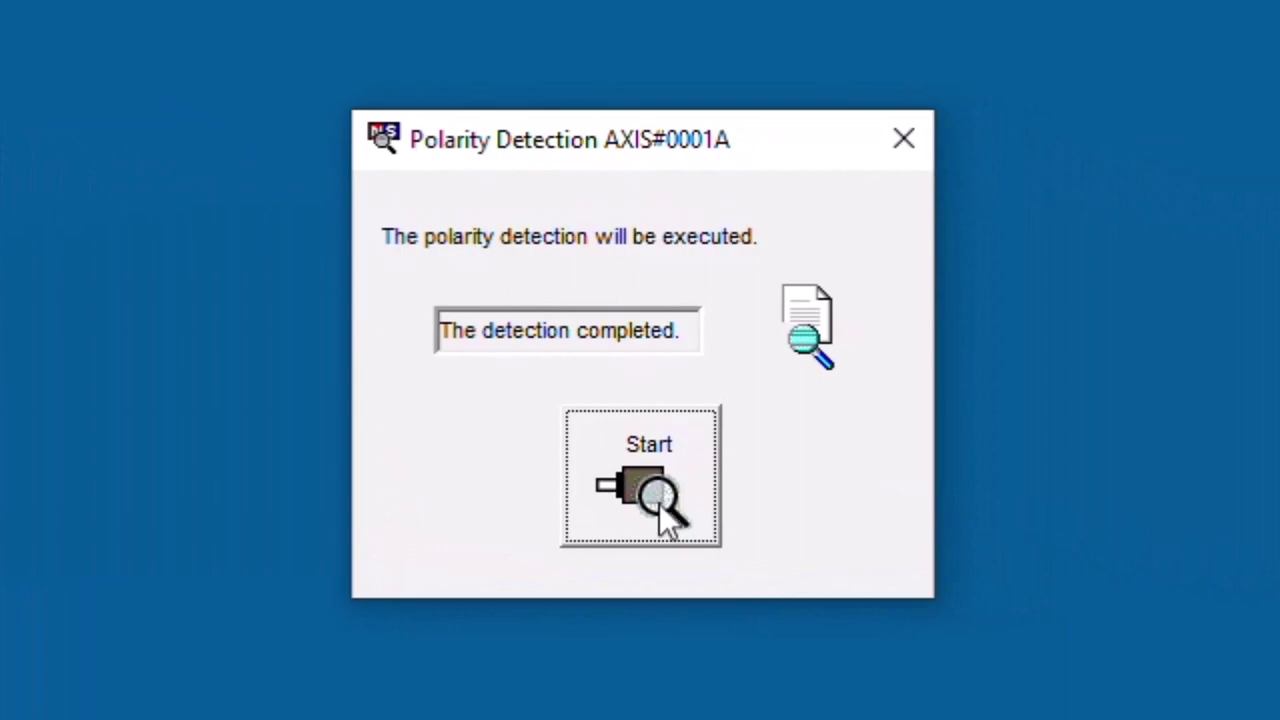
left_click(910, 155)
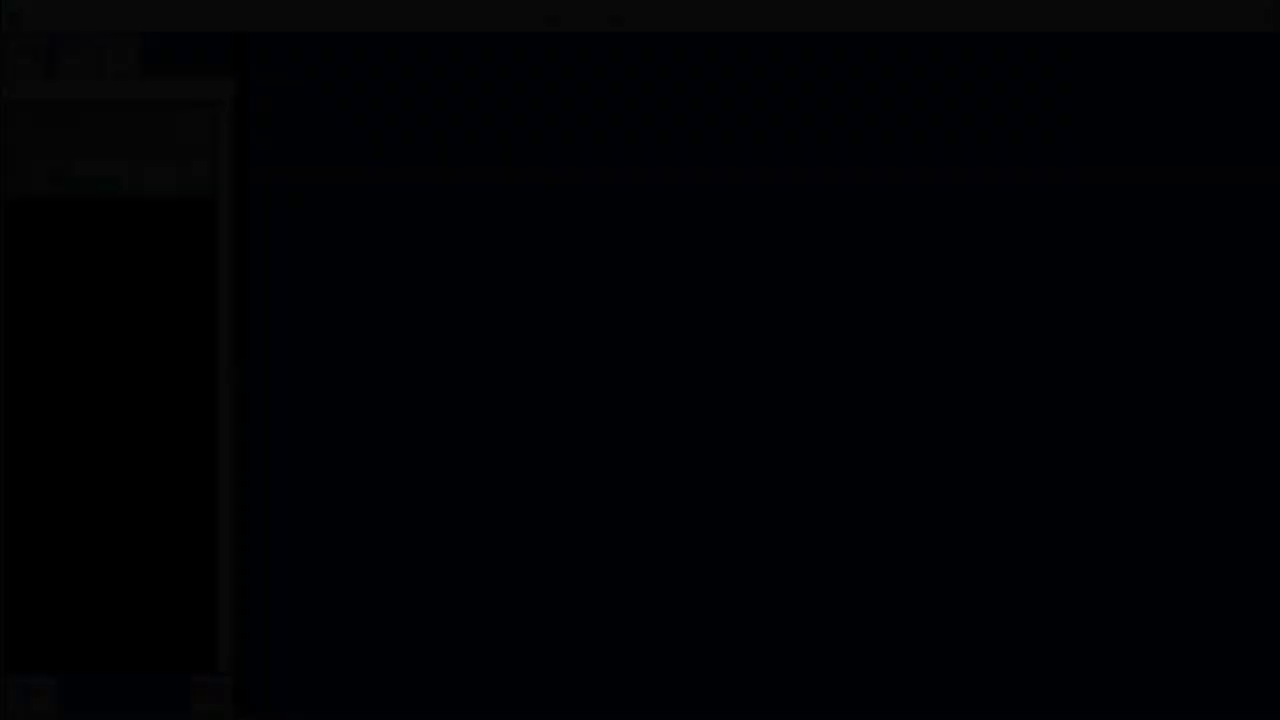
Jog axis 0001A forward and reverse at 50 min-1, then switch the servo off
left_click(195, 124)
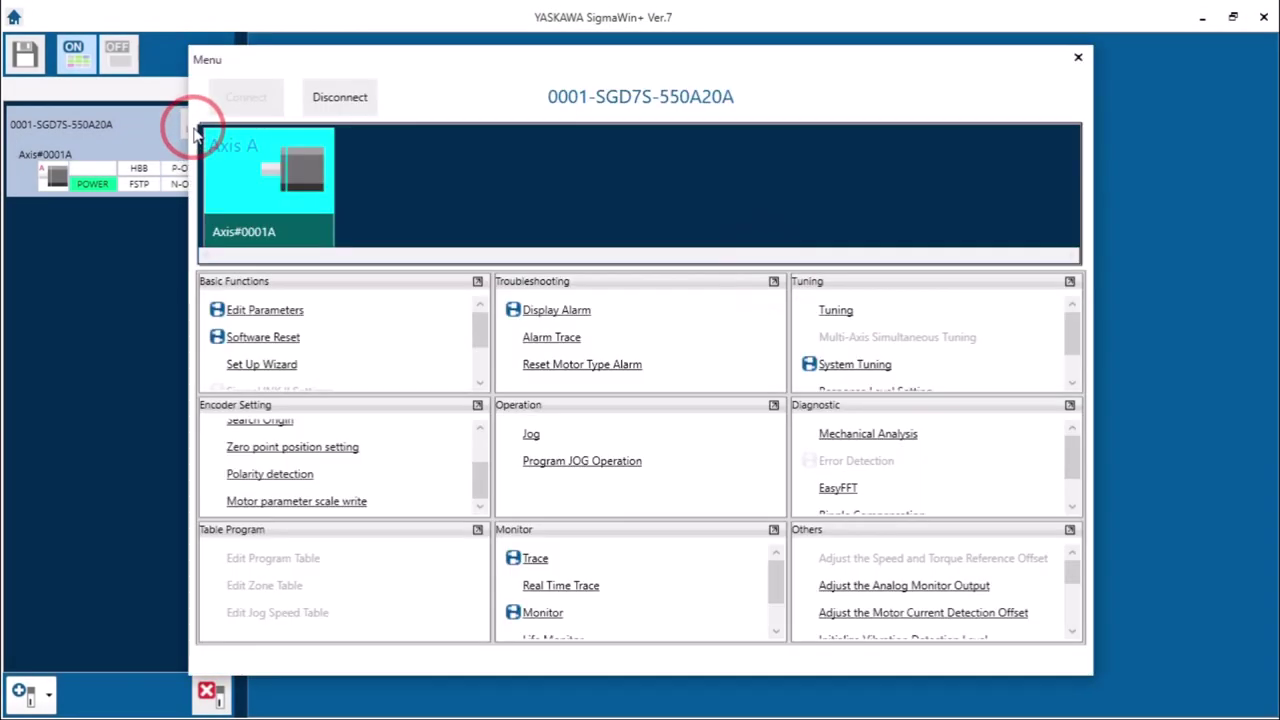
left_click(533, 436)
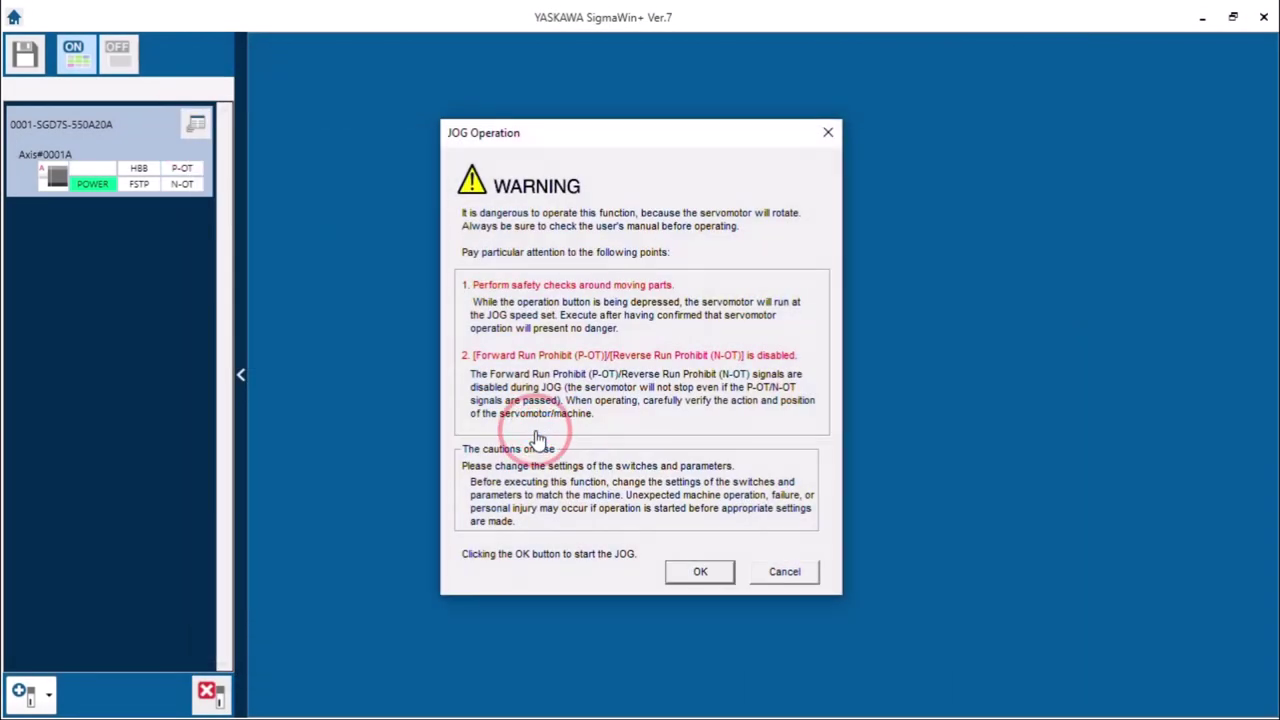
left_click(700, 572)
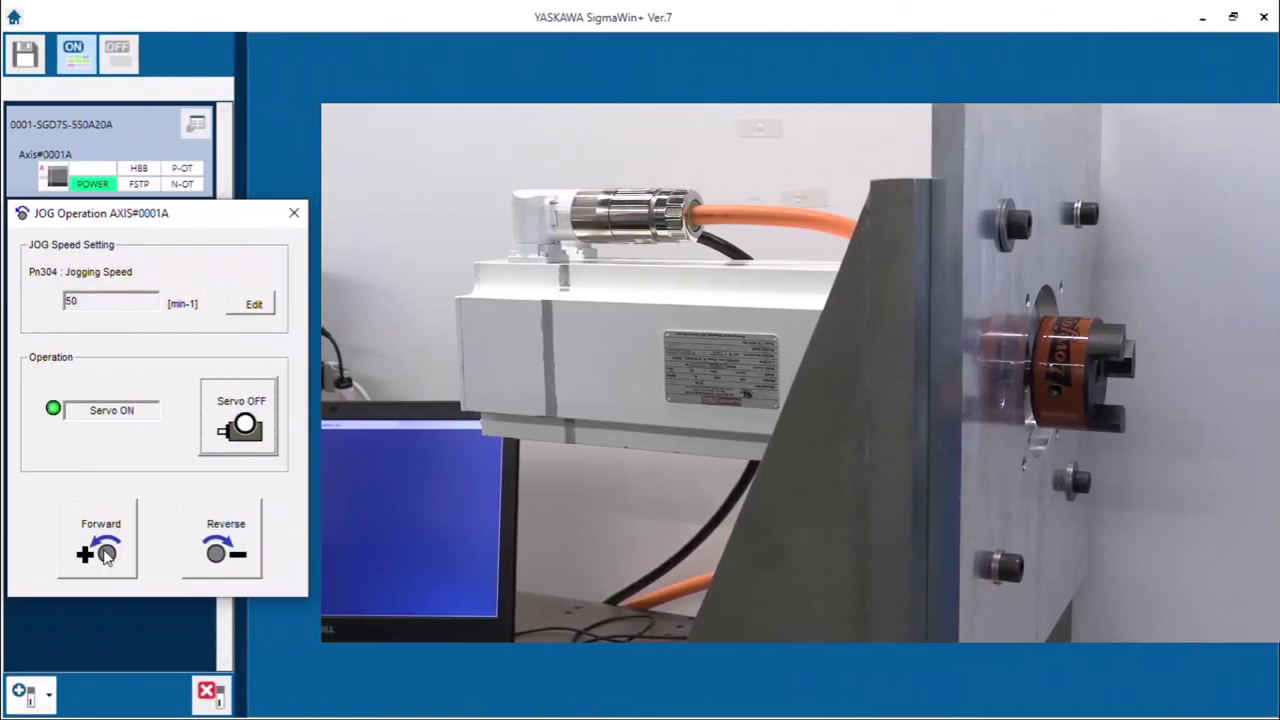
left_click(106, 555)
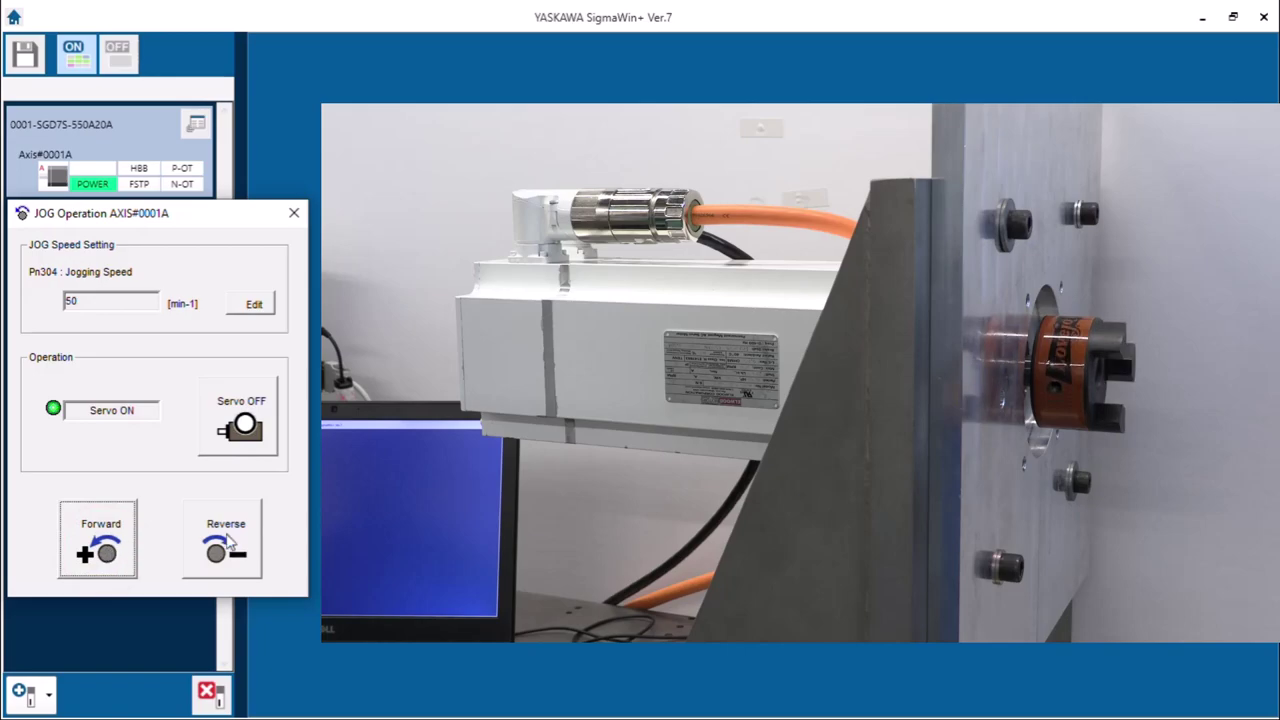
left_click(226, 537)
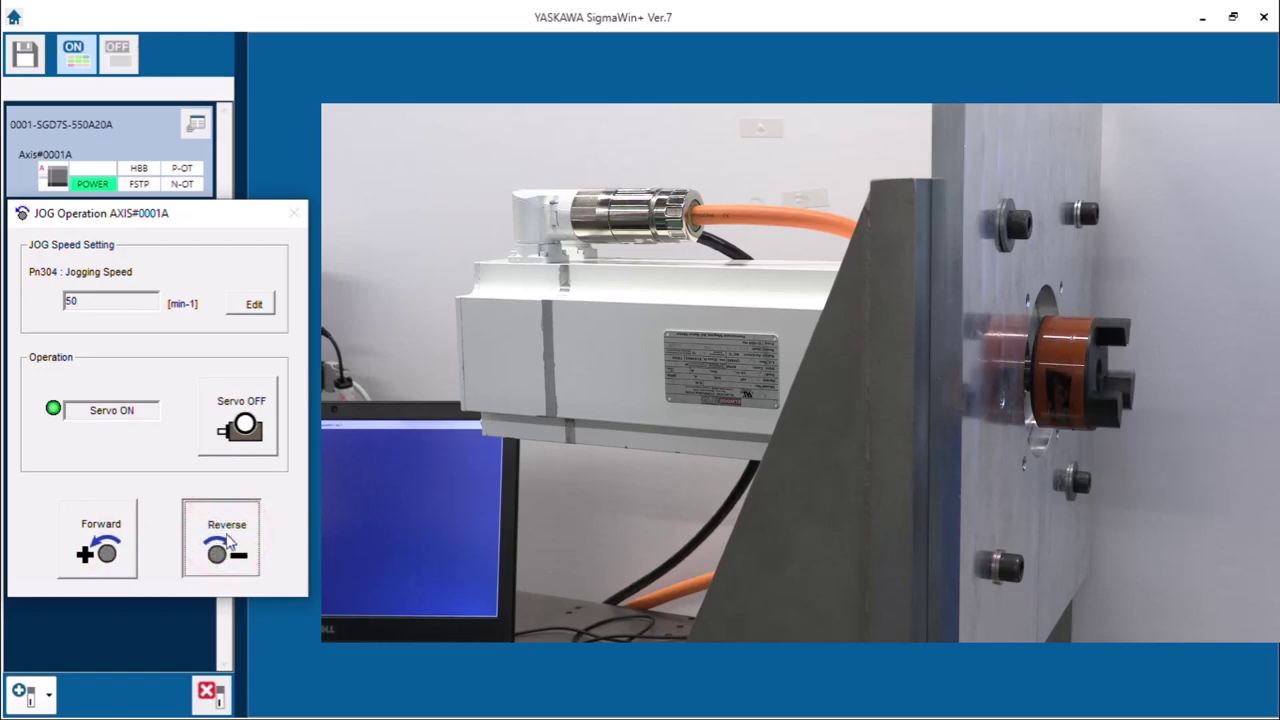
left_click(245, 425)
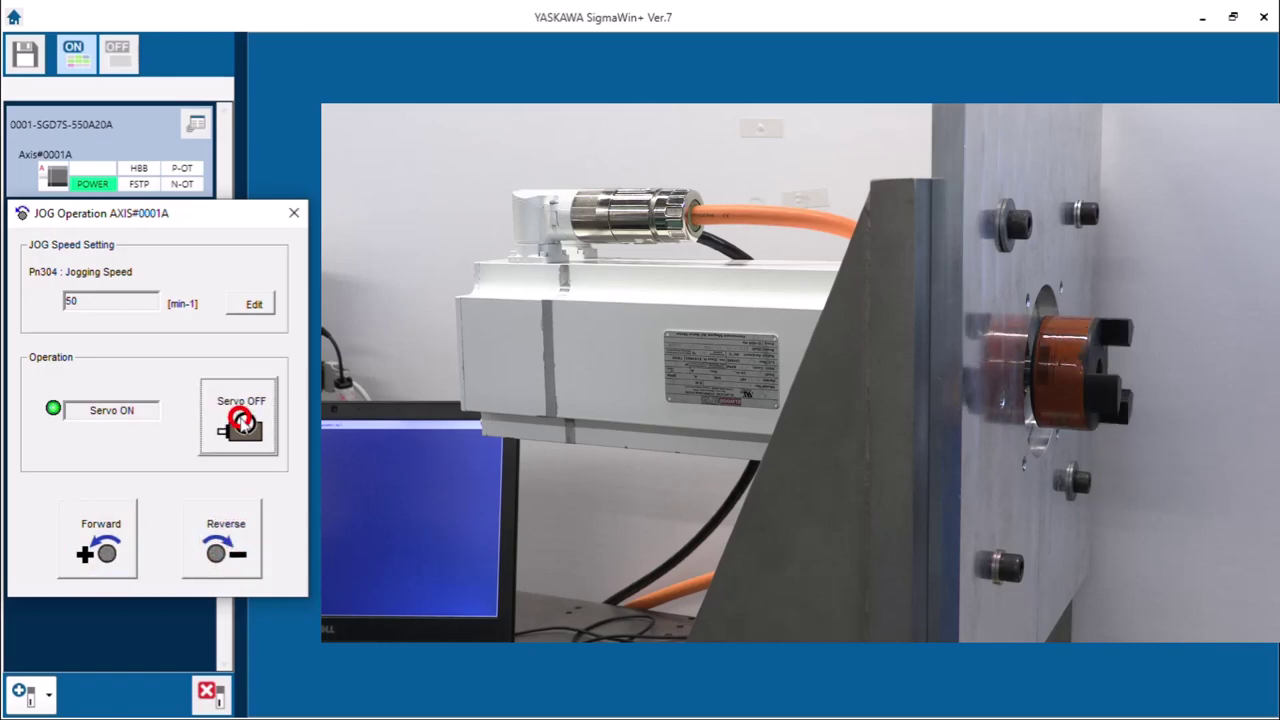